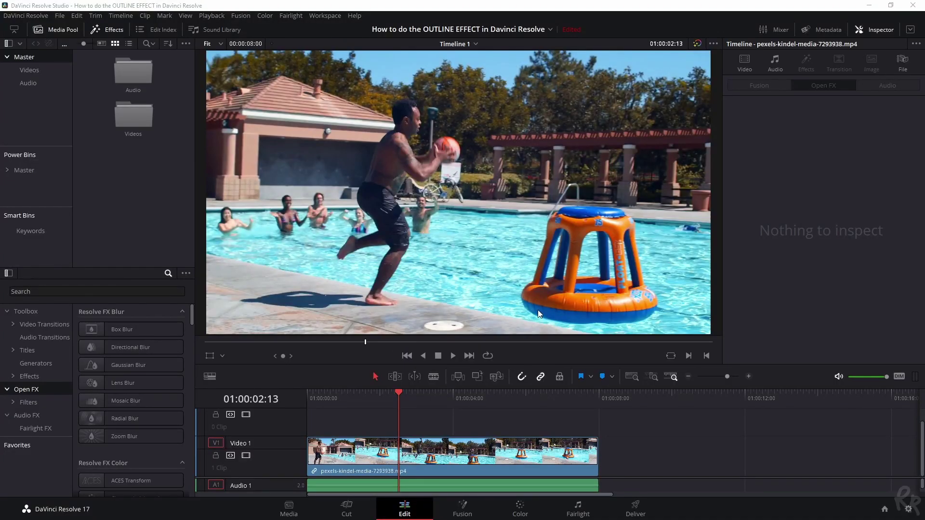
# Step: Blade the pool clip at 01:00:02:14 and duplicate its second part onto Video 2
pyautogui.moveTo(399, 395)
pyautogui.mouseDown()
pyautogui.moveTo(380, 395)
pyautogui.moveTo(402, 398)
pyautogui.mouseUp()
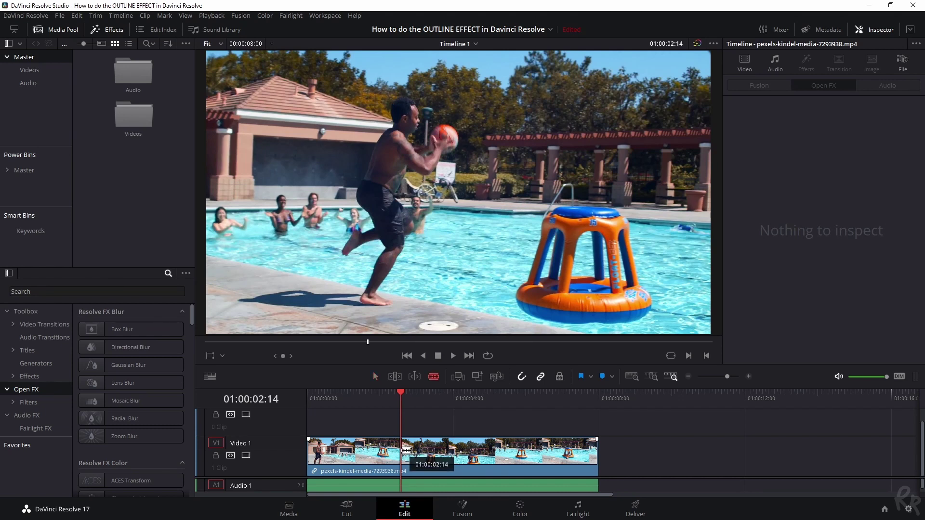
pyautogui.hotkey('ctrl', 'b')
pyautogui.click(443, 454)
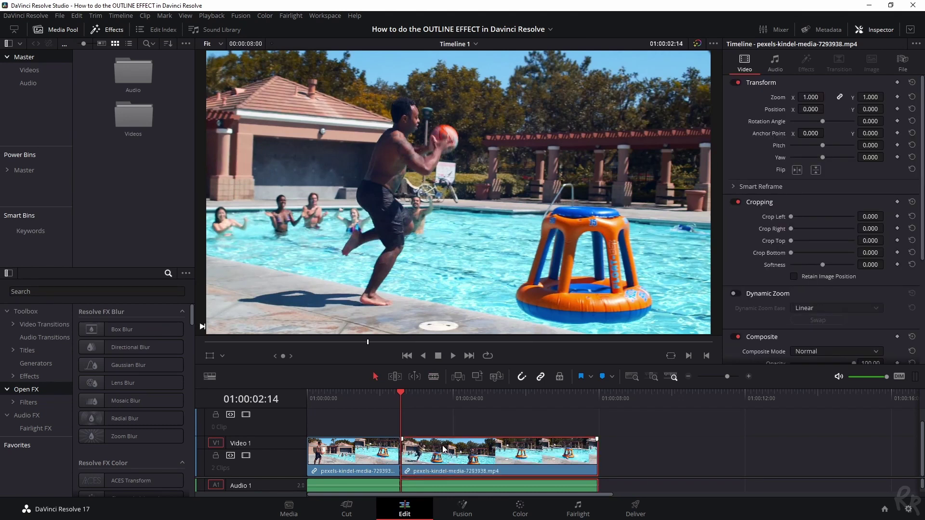
pyautogui.moveTo(442, 454); pyautogui.dragTo(504, 405)
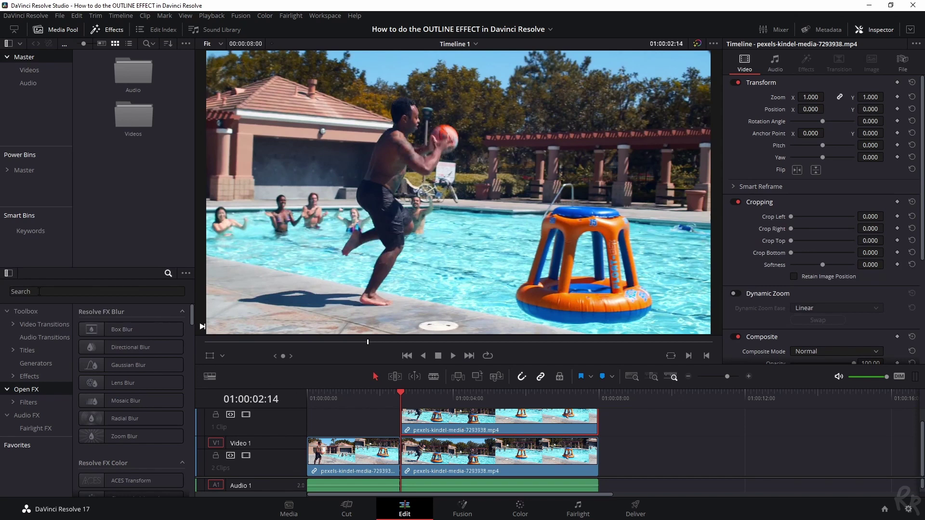
# Step: Apply the Resolve FX Stylize Edge Detect effect to the clip copy on Video 2
pyautogui.scroll(-10, 127, 381)
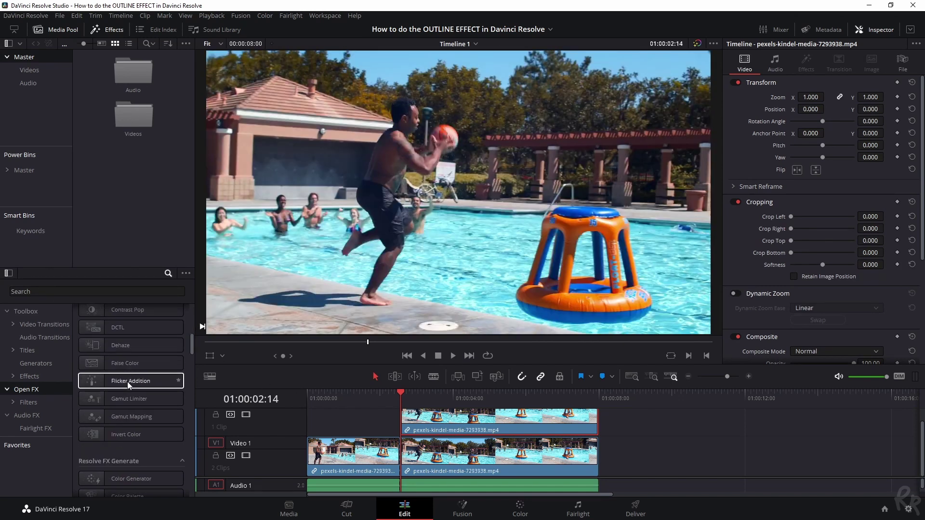
pyautogui.scroll(-10, 129, 382)
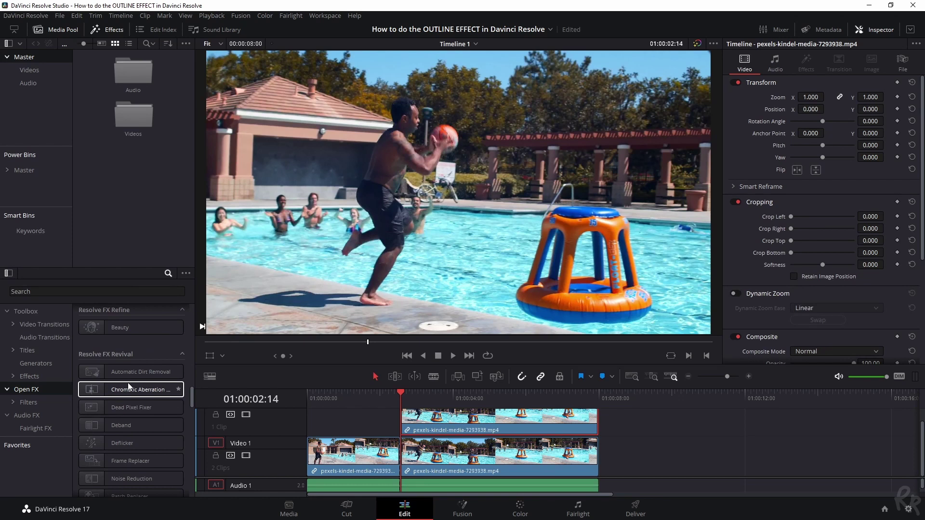
pyautogui.scroll(-2, 128, 383)
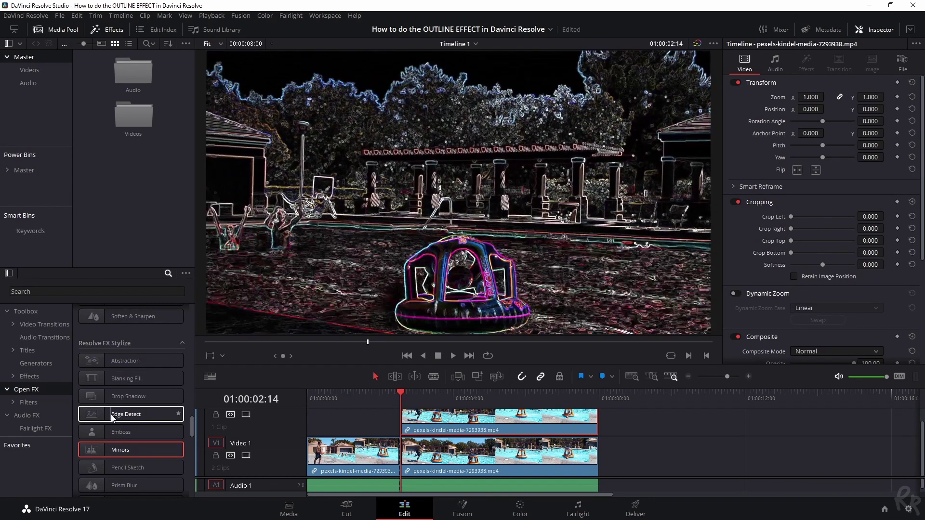
pyautogui.moveTo(111, 414); pyautogui.dragTo(478, 425)
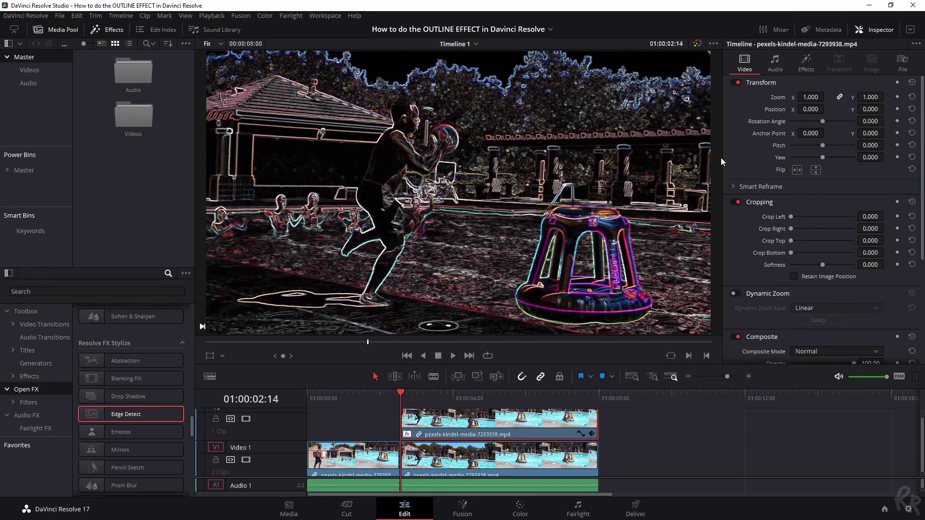
# Step: Set the Edge Detect Mode to Grayscale Edges in the Inspector
pyautogui.click(884, 30)
pyautogui.click(882, 30)
pyautogui.click(805, 63)
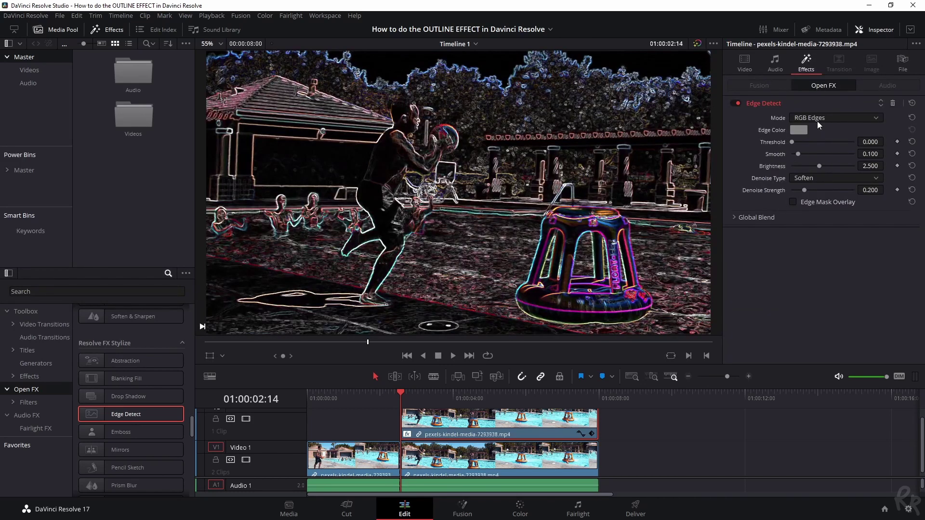
pyautogui.click(833, 117)
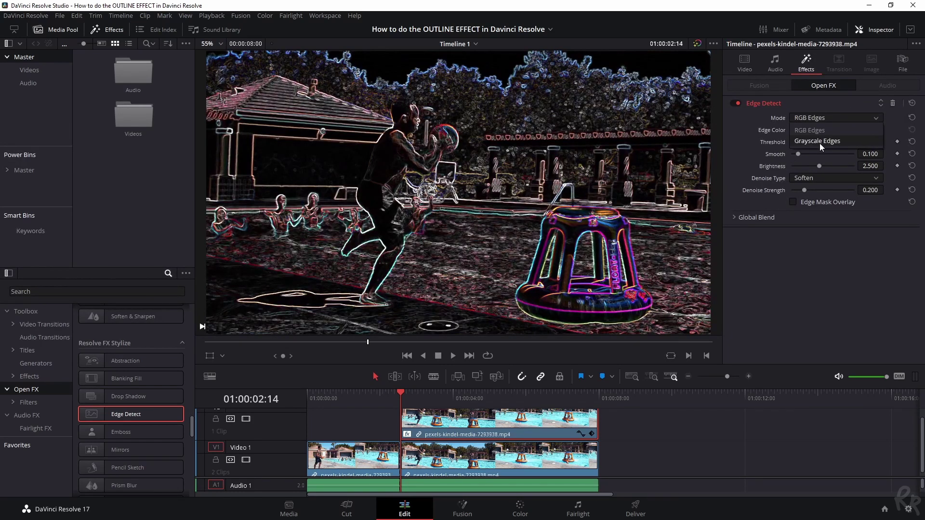
pyautogui.click(825, 140)
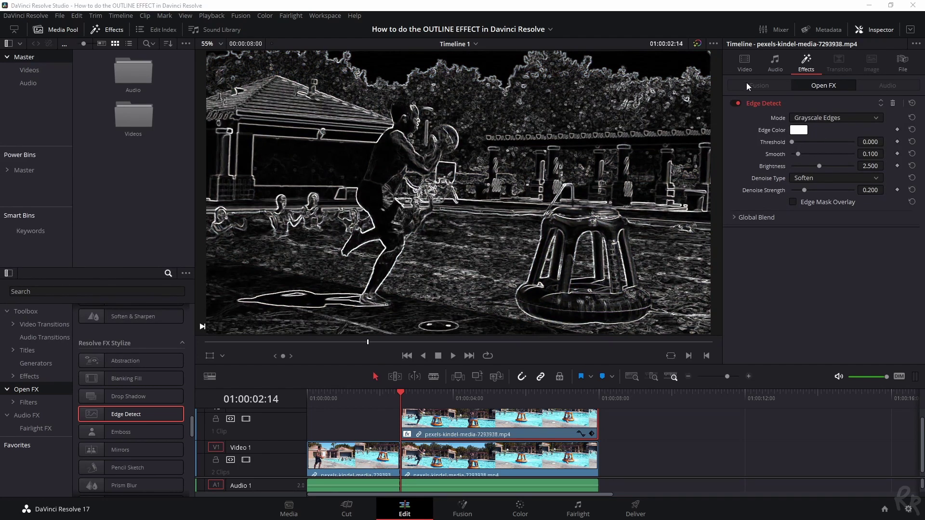
pyautogui.click(745, 68)
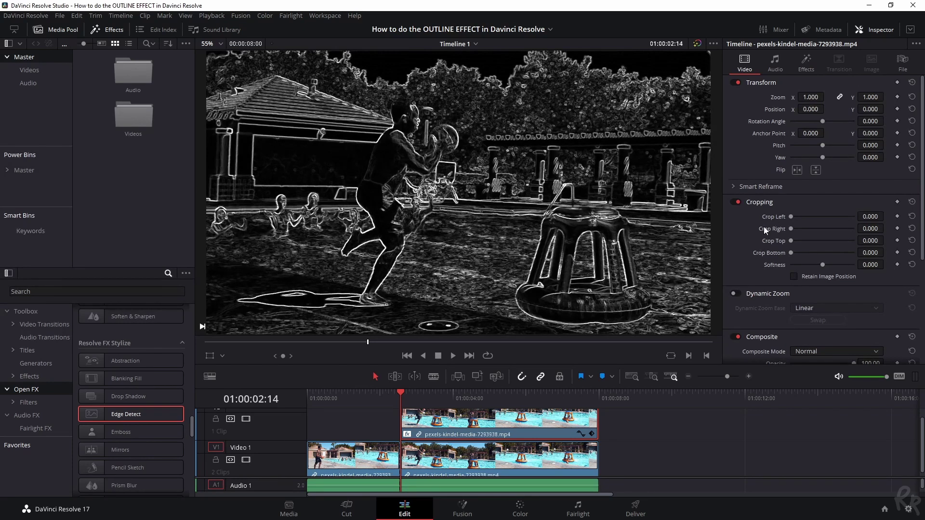
# Step: Set the Video 2 outline clip's Composite Mode to Screen
pyautogui.scroll(-2, 764, 303)
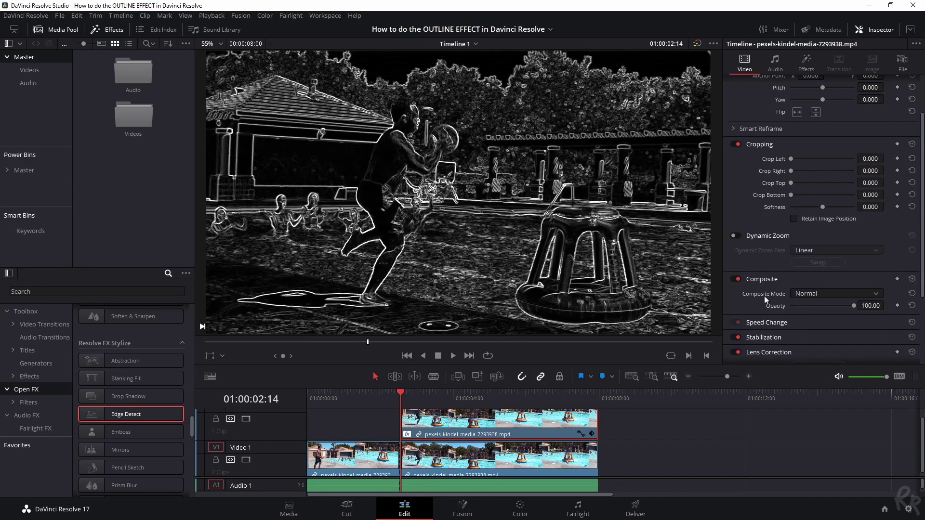
pyautogui.click(817, 296)
pyautogui.scroll(-5, 818, 339)
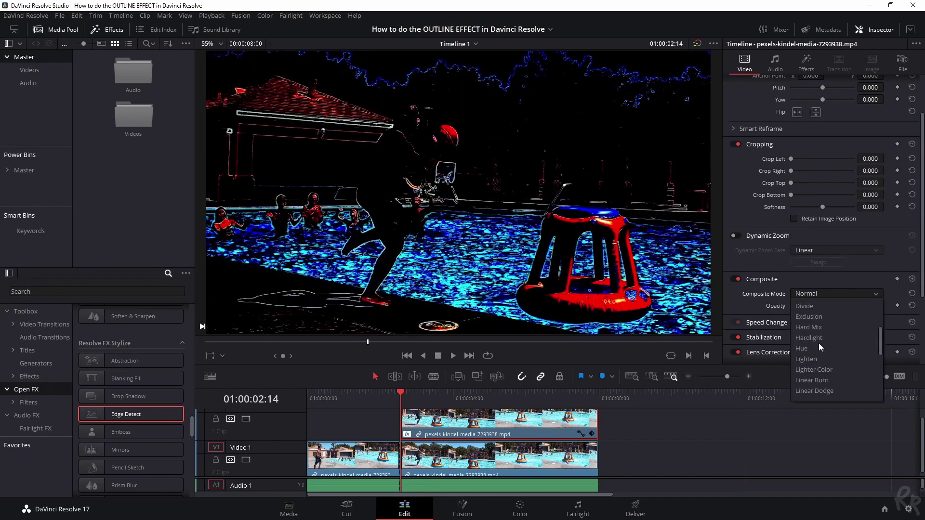
pyautogui.click(807, 370)
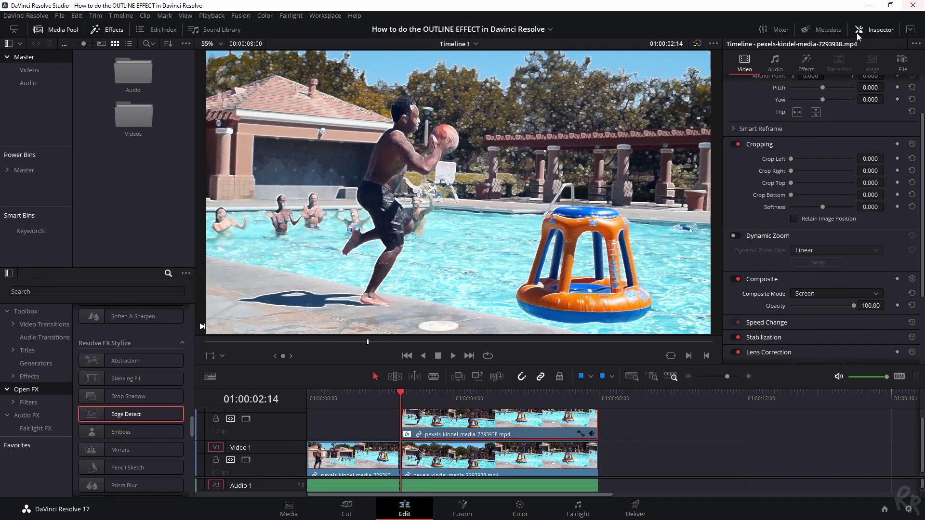
# Step: Raise Edge Detect Brightness to 3.326 and confirm white as the Edge Color
pyautogui.click(806, 64)
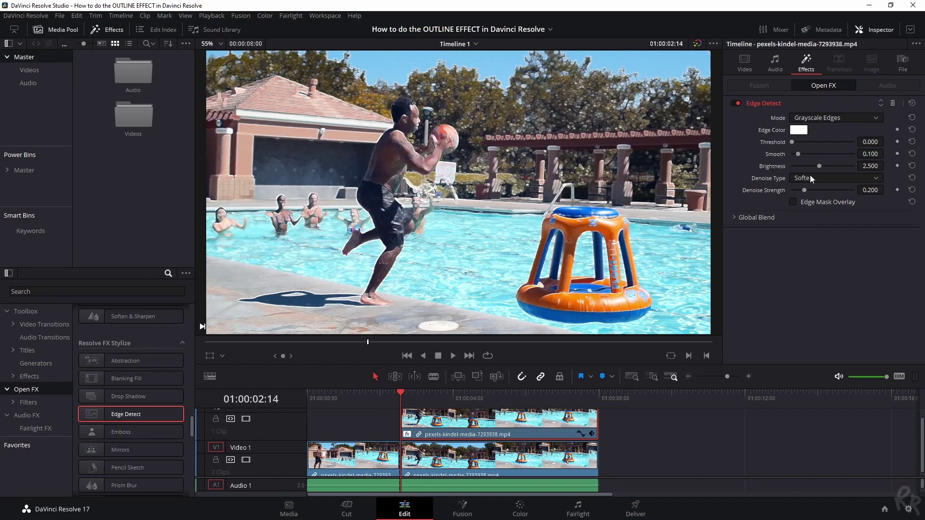
pyautogui.moveTo(820, 166); pyautogui.dragTo(831, 166)
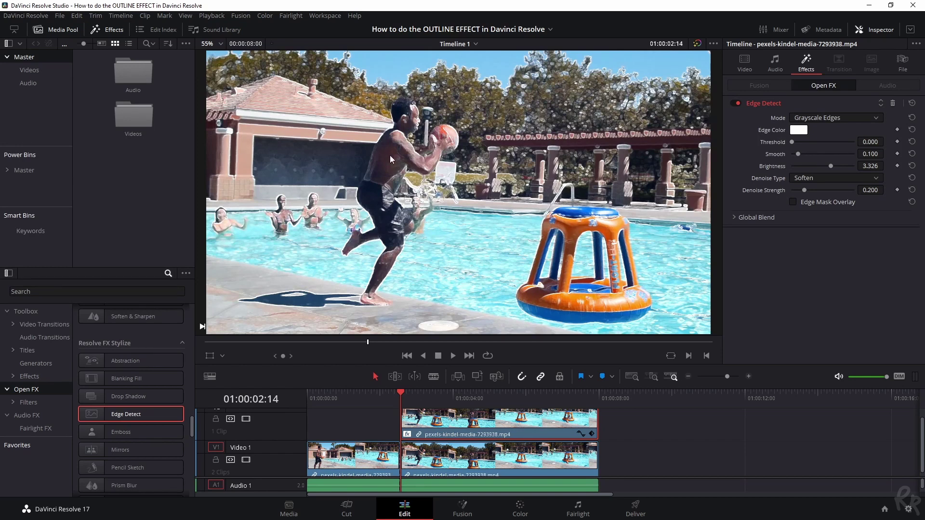
pyautogui.click(799, 130)
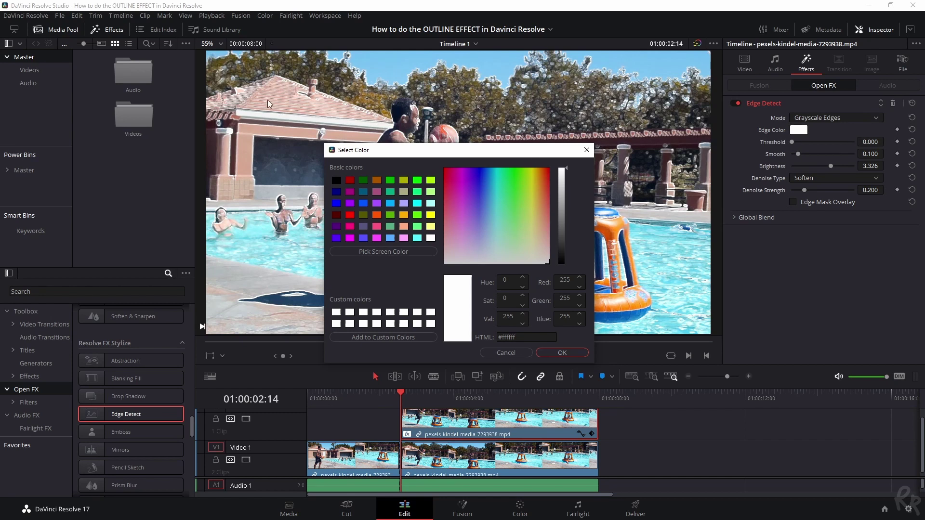
pyautogui.click(554, 352)
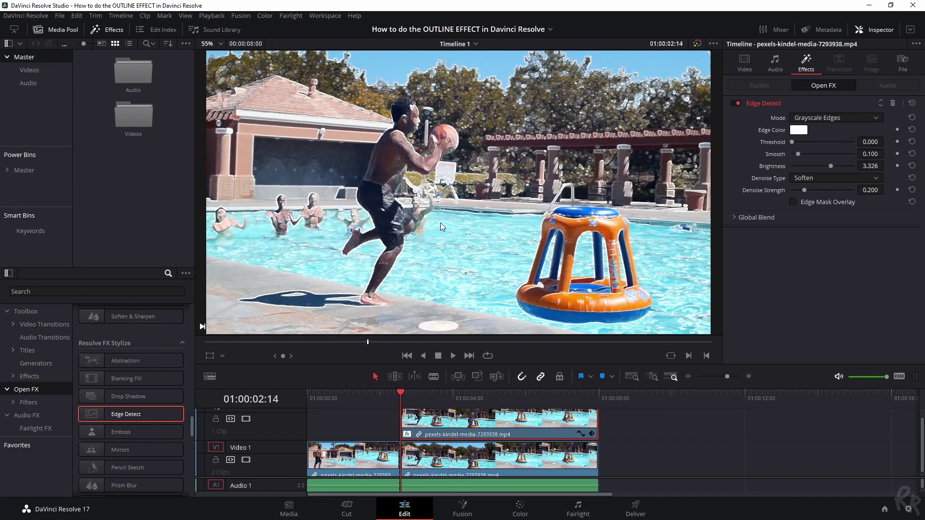
pyautogui.click(745, 62)
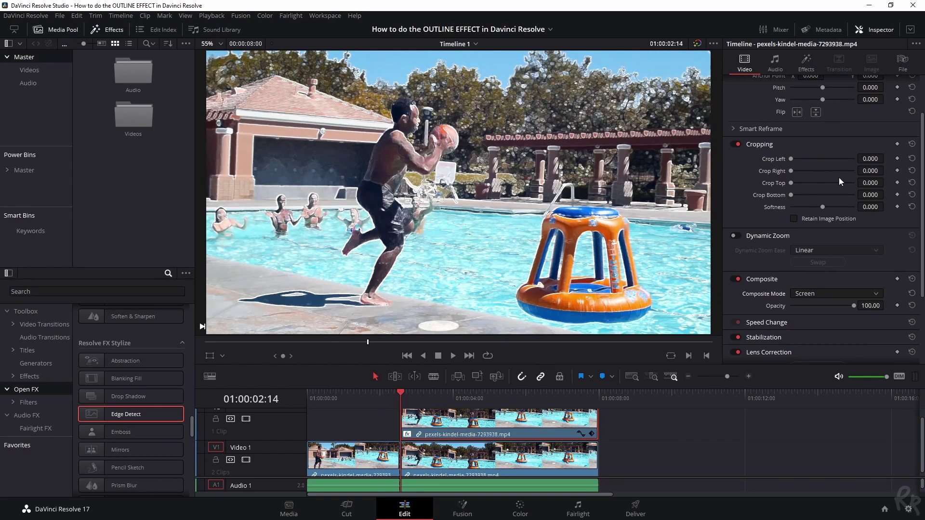
# Step: Keyframe the outline clip's Zoom at 1.000, including a keyframe at 01:00:04:04
pyautogui.scroll(2, 839, 162)
pyautogui.click(897, 97)
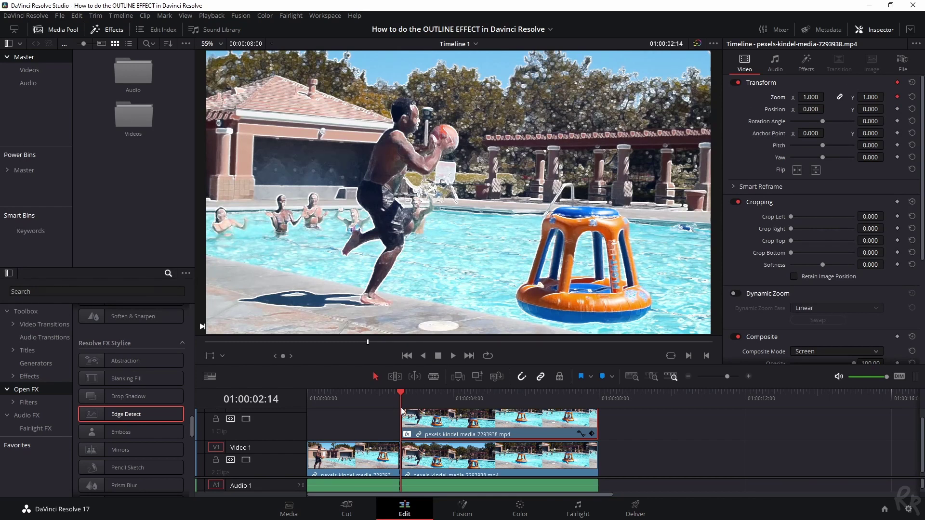
pyautogui.moveTo(406, 397); pyautogui.dragTo(458, 397)
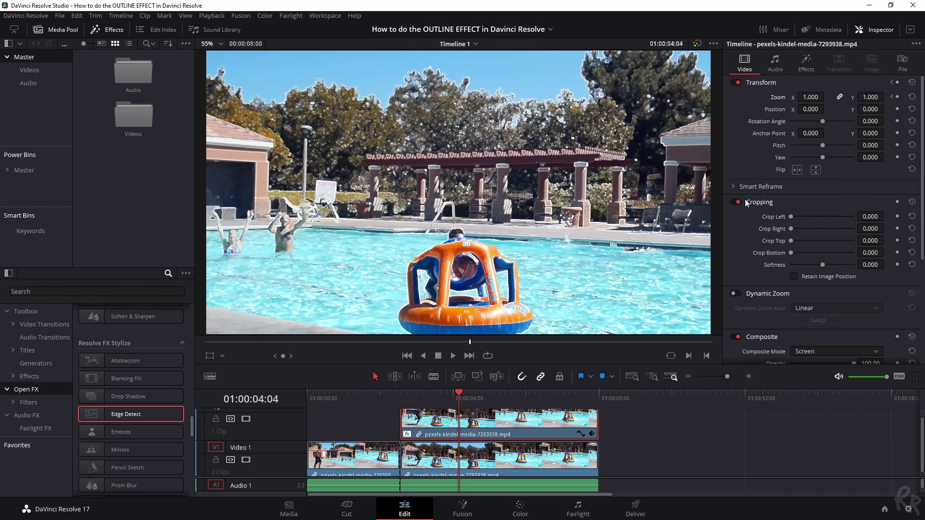
pyautogui.click(897, 97)
# Step: Show the V2 clip's Retime Curve editor, zoom the timeline in, and park at the clip's start
pyautogui.rightClick(437, 424)
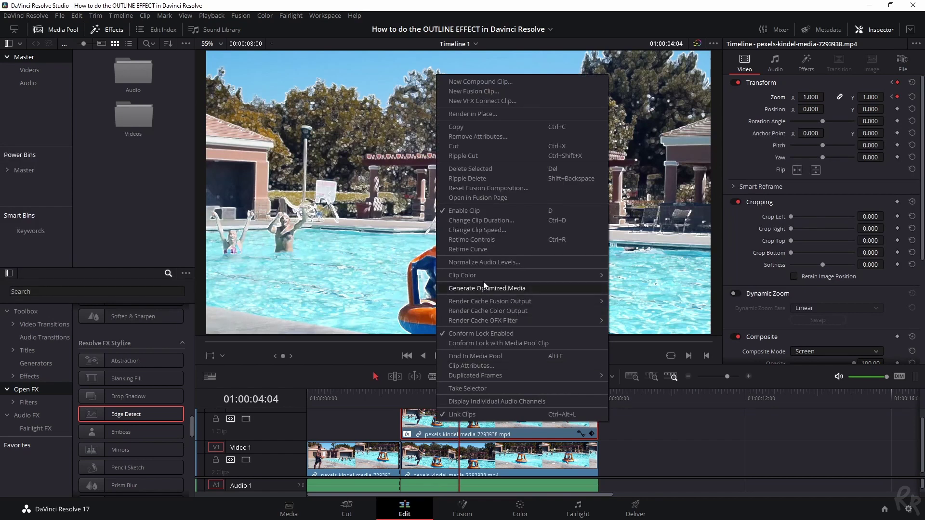
pyautogui.click(471, 254)
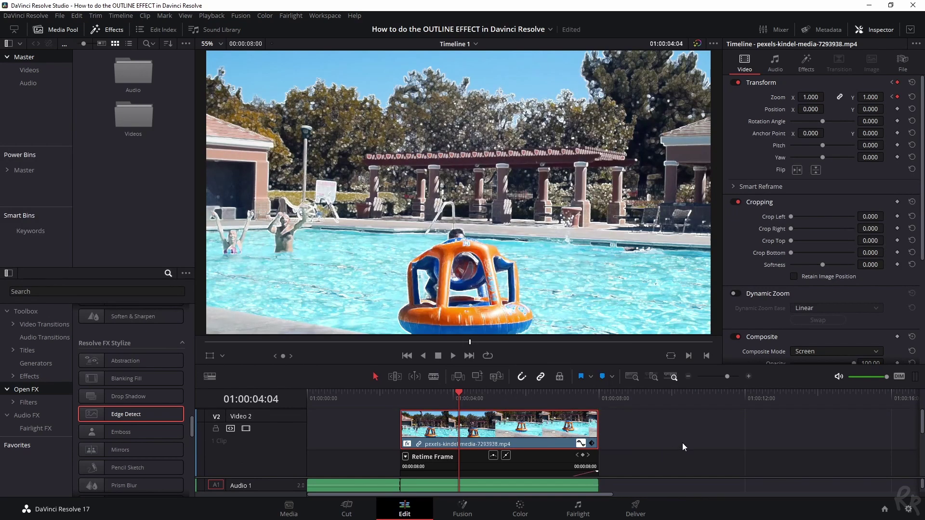
pyautogui.moveTo(727, 376); pyautogui.dragTo(731, 377)
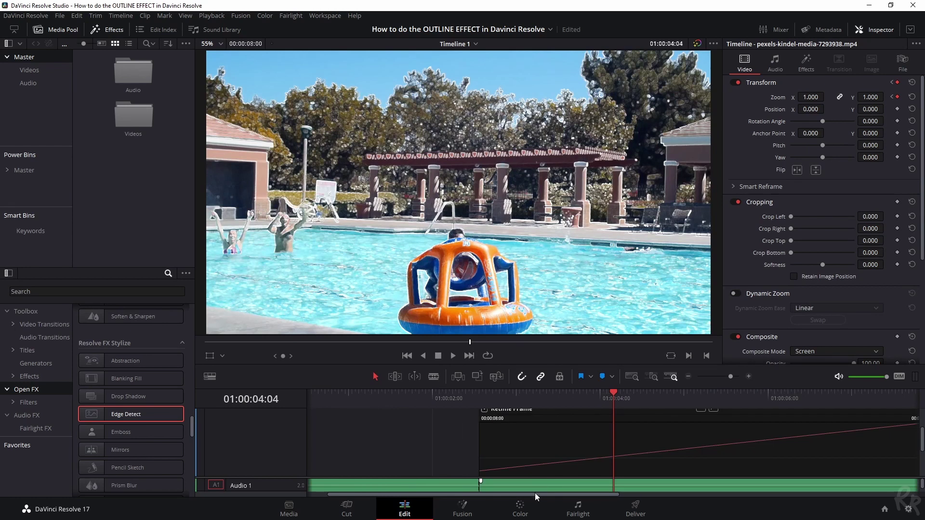
pyautogui.moveTo(546, 497); pyautogui.dragTo(609, 496)
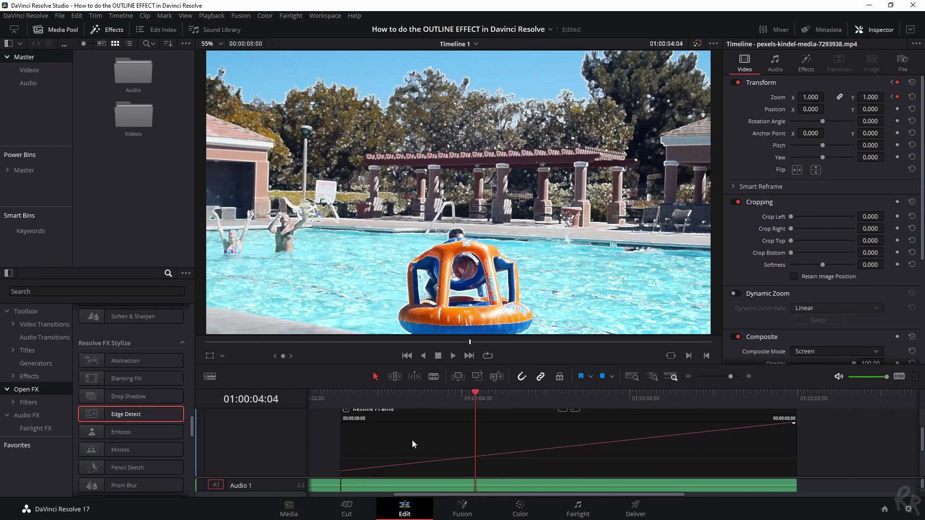
pyautogui.click(342, 398)
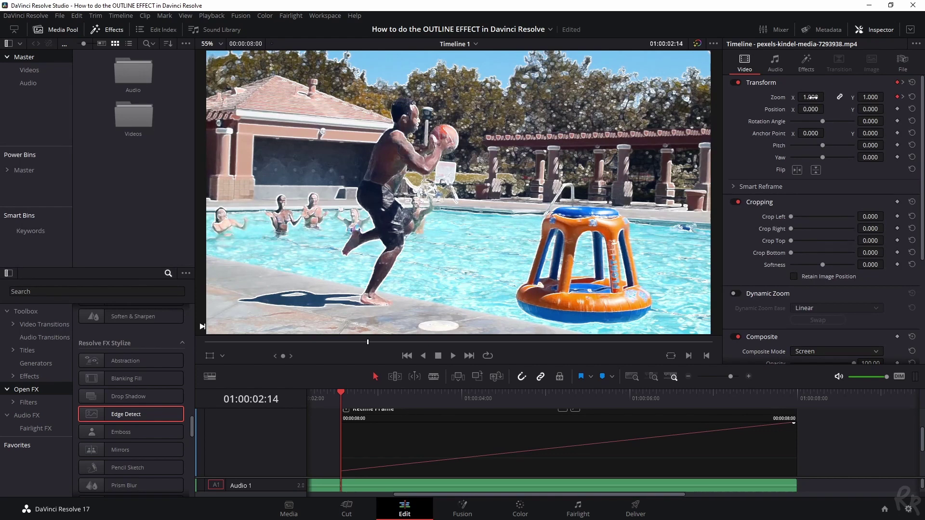
# Step: Set the clip's starting Zoom to 1.200 and ease the Zoom X keyframe curve
pyautogui.moveTo(812, 97); pyautogui.dragTo(812, 97)
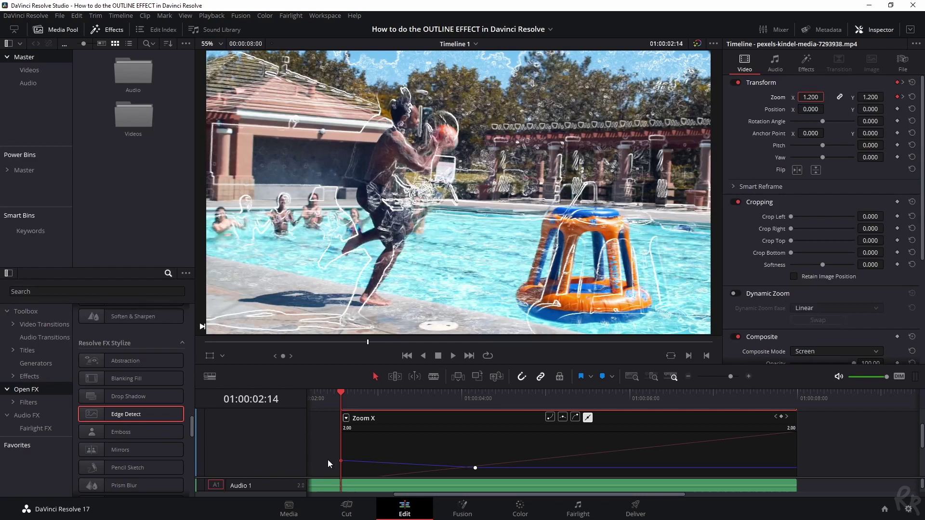
pyautogui.scroll(1, 332, 448)
pyautogui.click(564, 428)
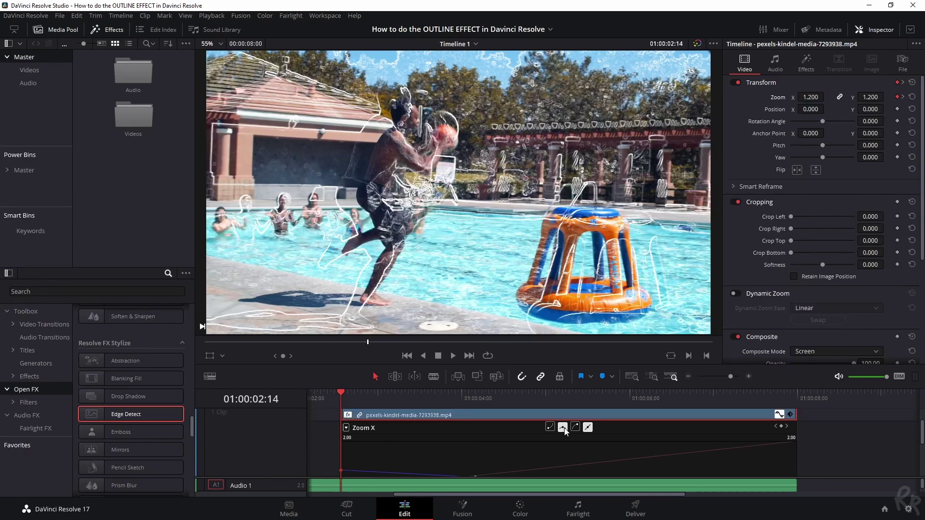
pyautogui.scroll(-1, 326, 429)
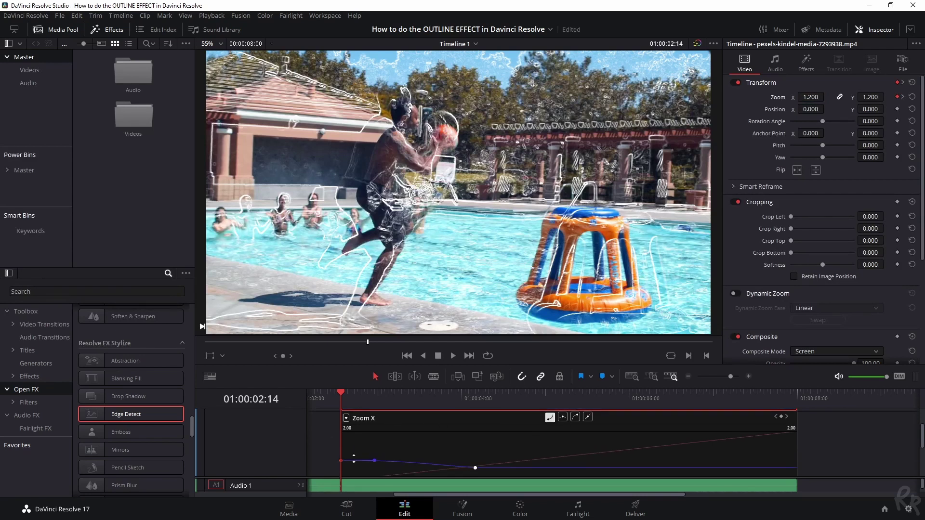
pyautogui.moveTo(375, 460); pyautogui.dragTo(373, 439)
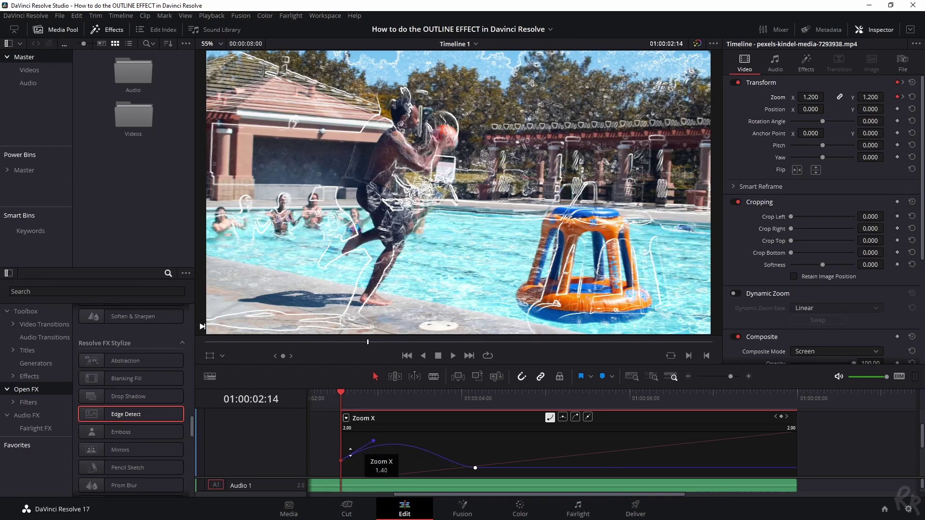
# Step: Ease the Zoom Y keyframe curve to match Zoom X
pyautogui.click(485, 464)
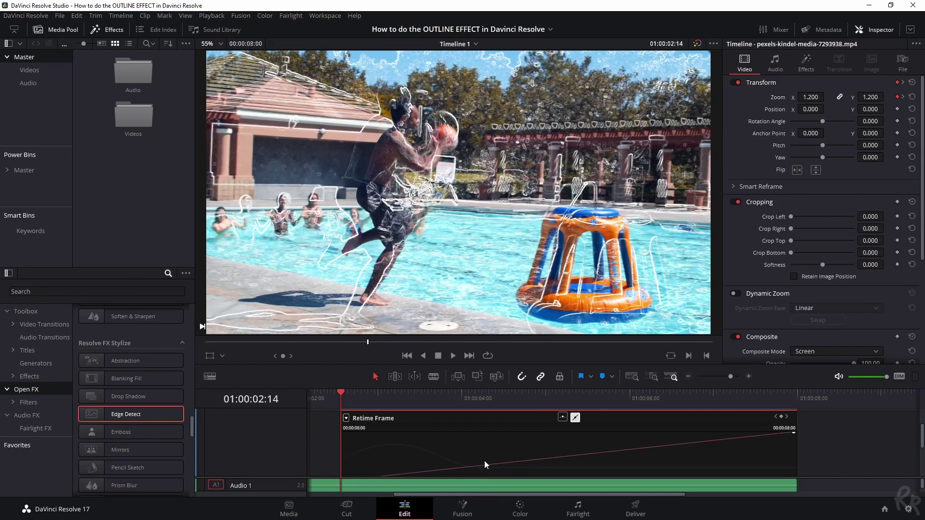
pyautogui.click(567, 418)
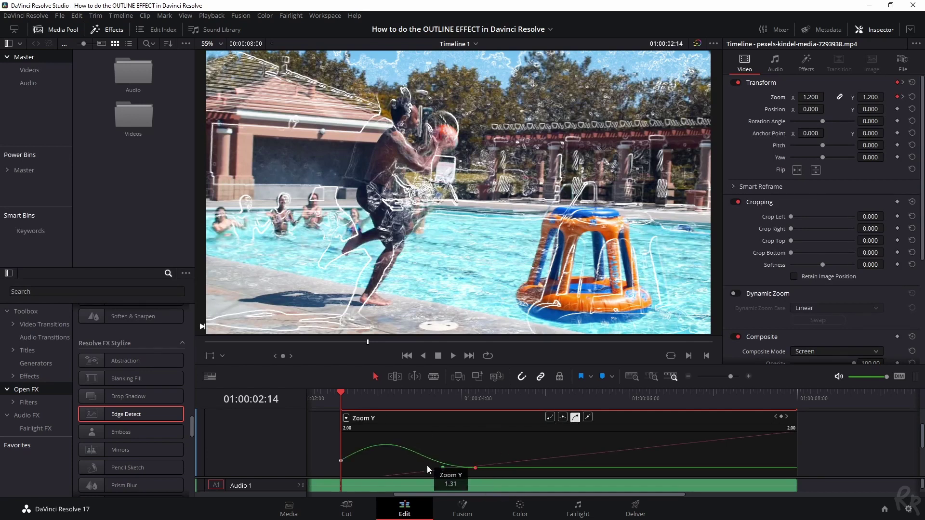
pyautogui.moveTo(443, 468); pyautogui.dragTo(447, 463)
pyautogui.scroll(2, 820, 444)
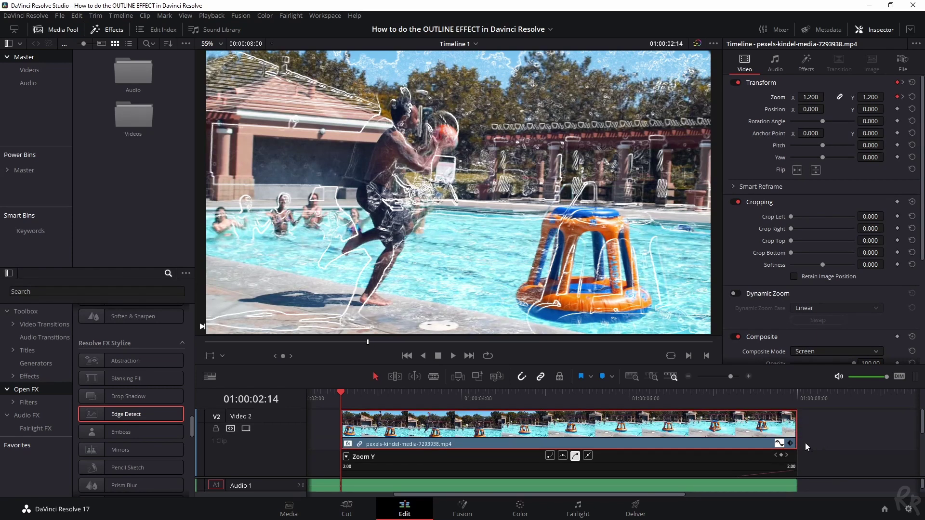
# Step: Reshape the Zoom Y curve's later keyframe and move the ending zoom keyframe earlier
pyautogui.click(779, 443)
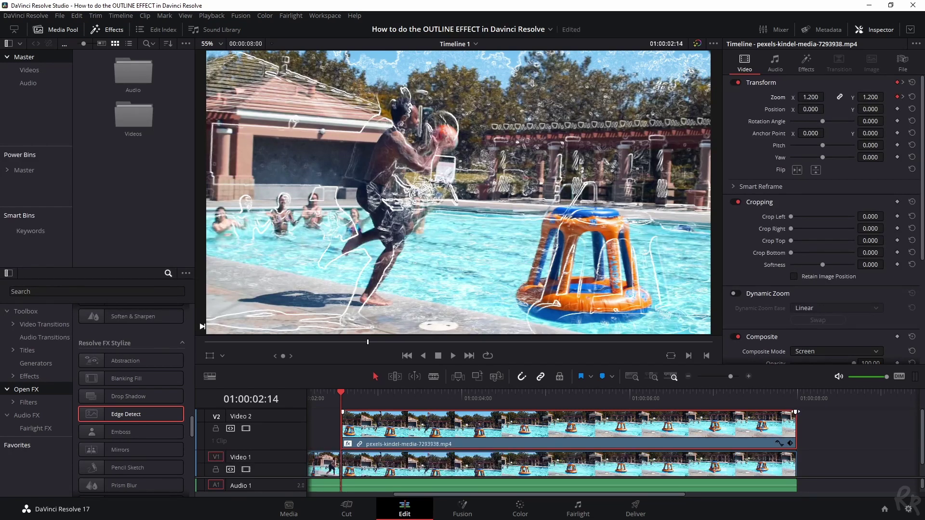
pyautogui.click(779, 444)
pyautogui.scroll(-2, 790, 441)
pyautogui.moveTo(470, 453); pyautogui.dragTo(476, 461)
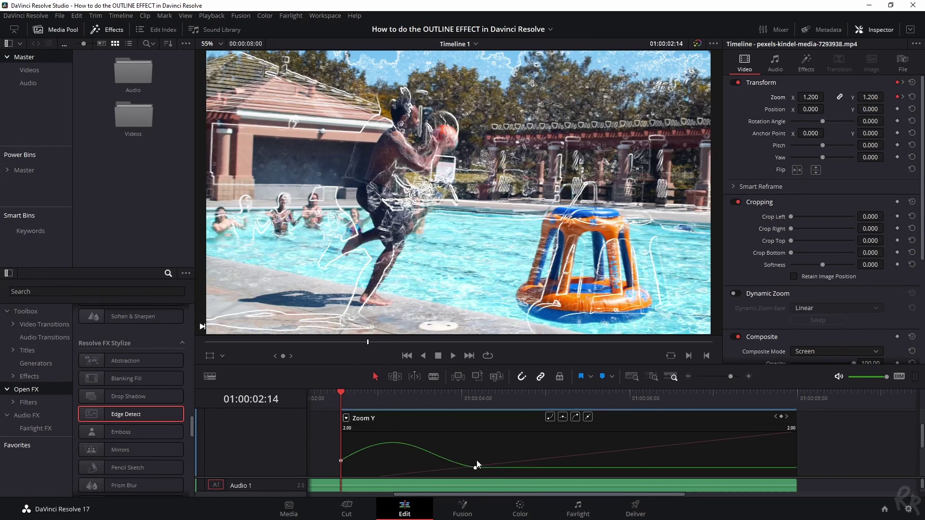
pyautogui.click(724, 377)
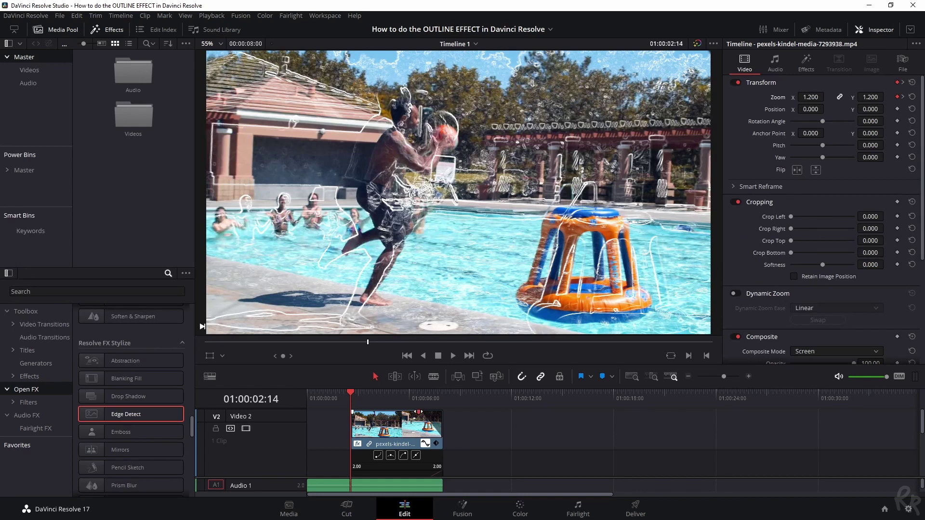
pyautogui.moveTo(418, 412); pyautogui.dragTo(374, 440)
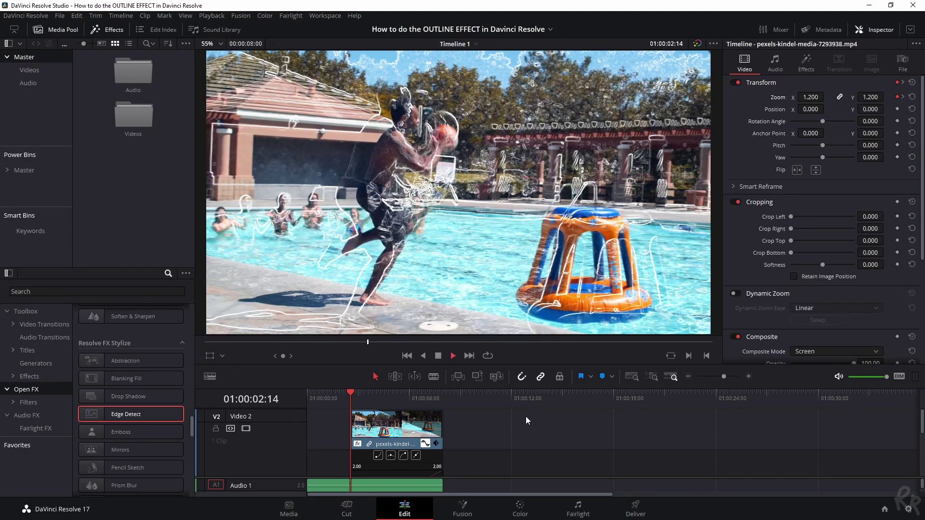
pyautogui.press('space')
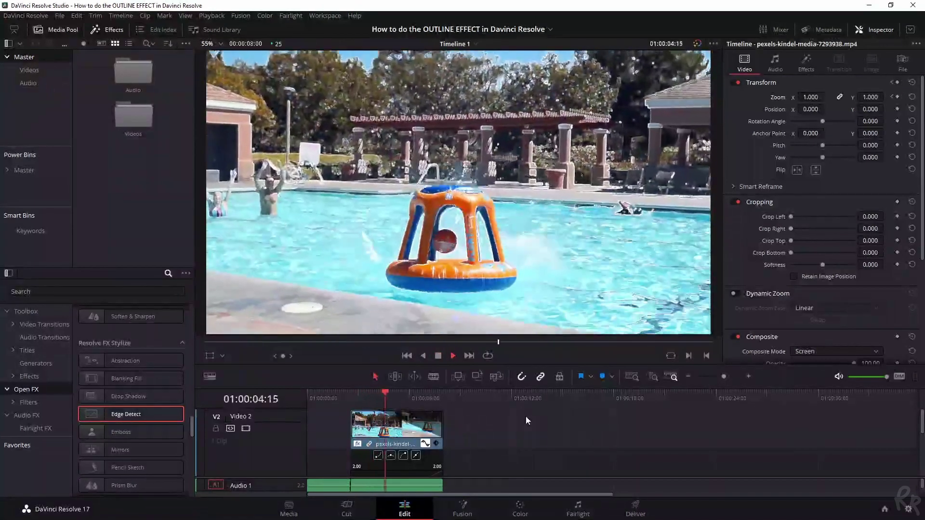
pyautogui.press('space')
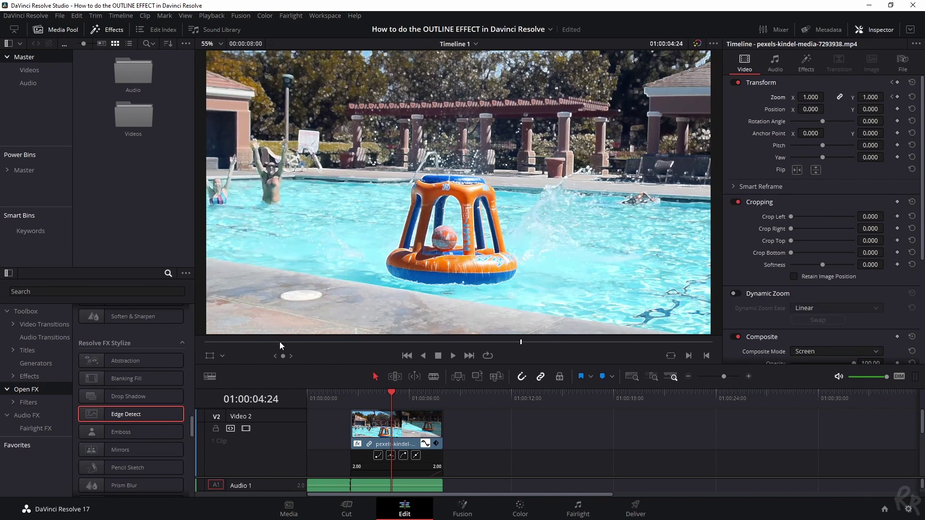
pyautogui.moveTo(279, 342); pyautogui.dragTo(500, 357)
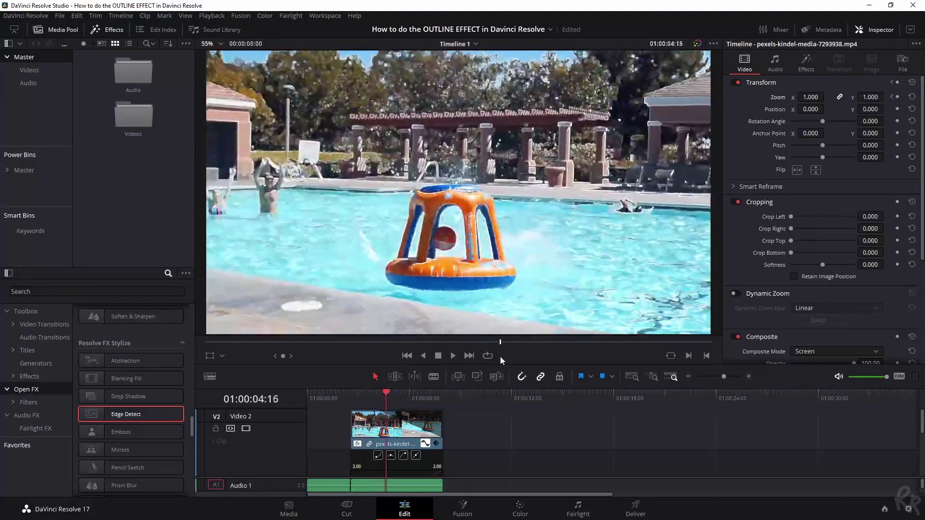